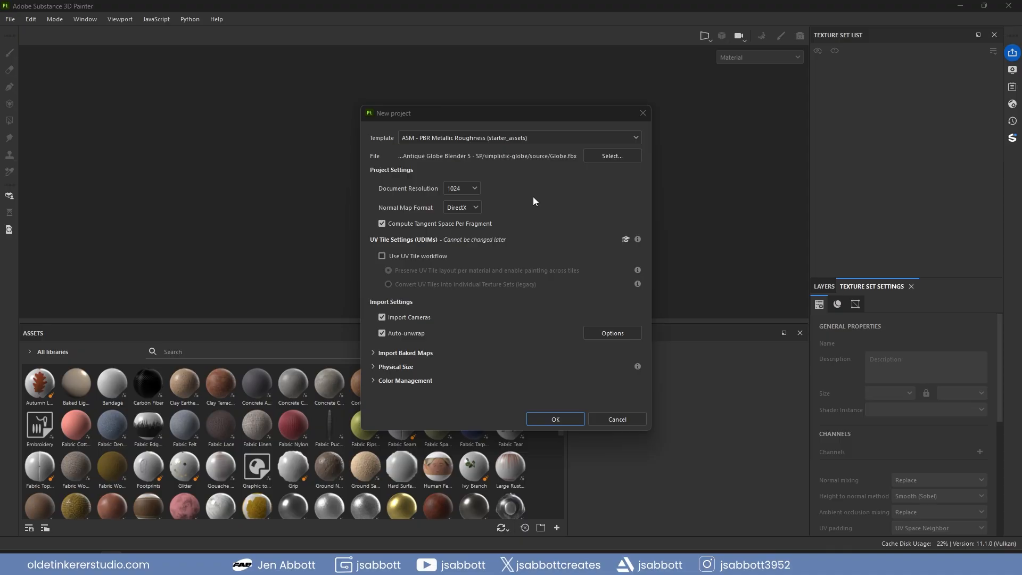
Step: Create the new project from Globe.fbx with the document resolution set to 2048
click(475, 188)
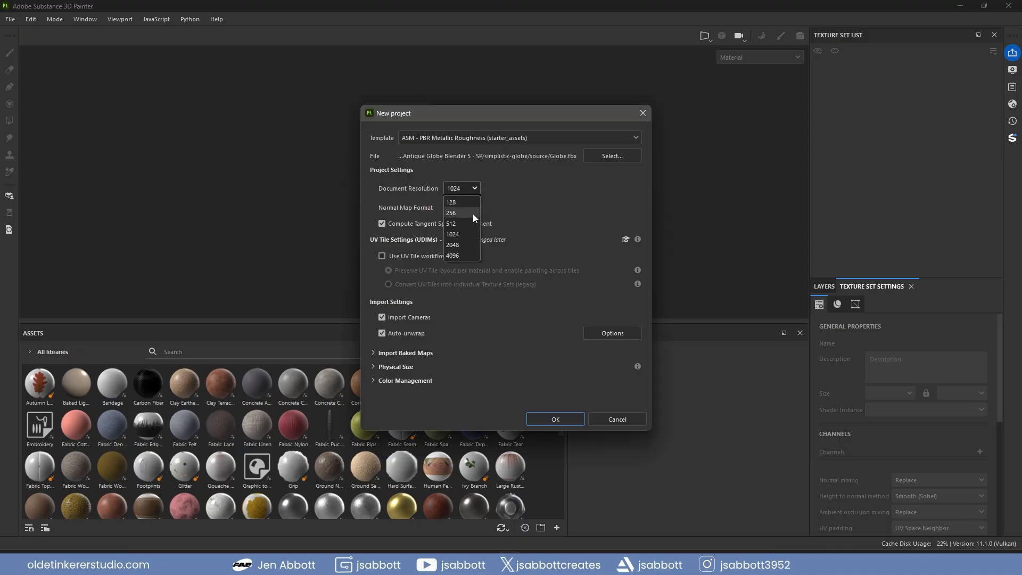
click(467, 244)
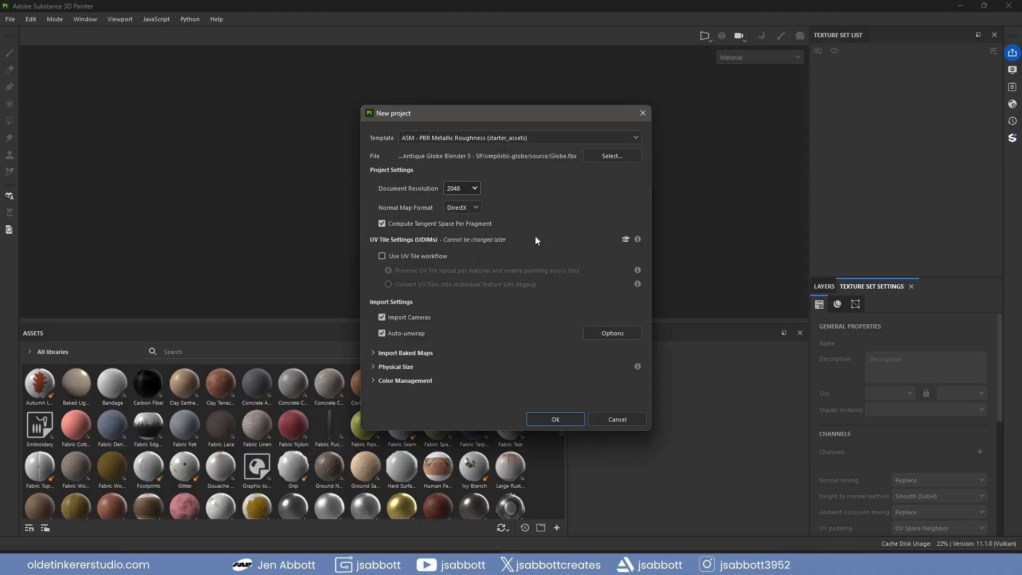
click(555, 420)
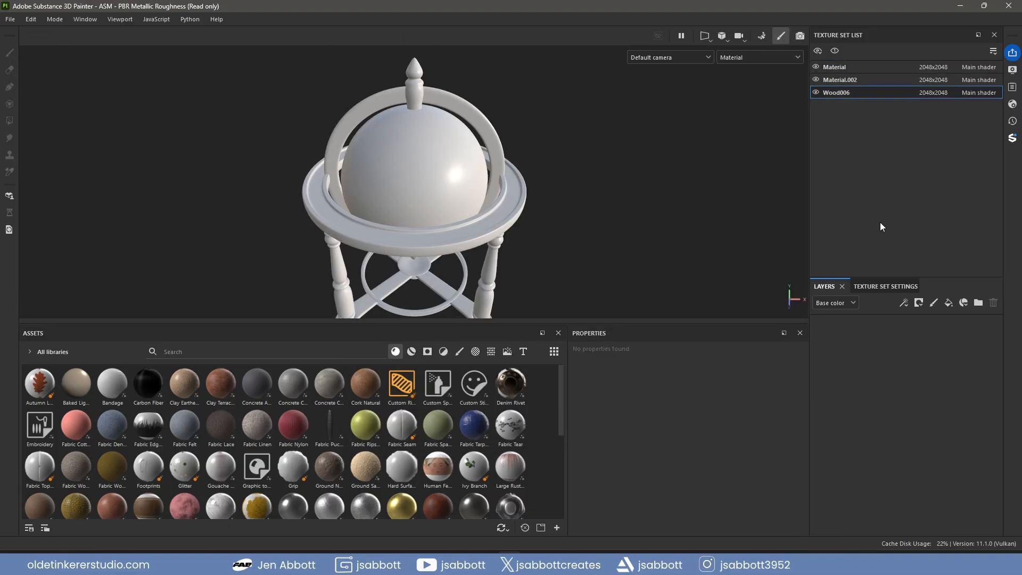
Step: Bake the mesh maps of all texture sets at output size 2048 with the Height map included, and return to painting mode
click(885, 286)
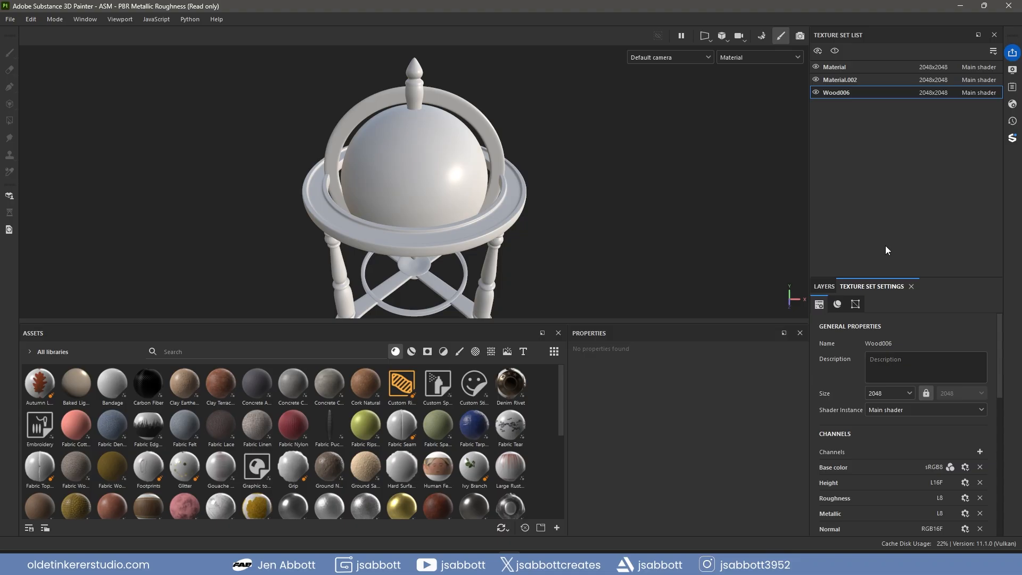
scroll(928, 385, down, 5)
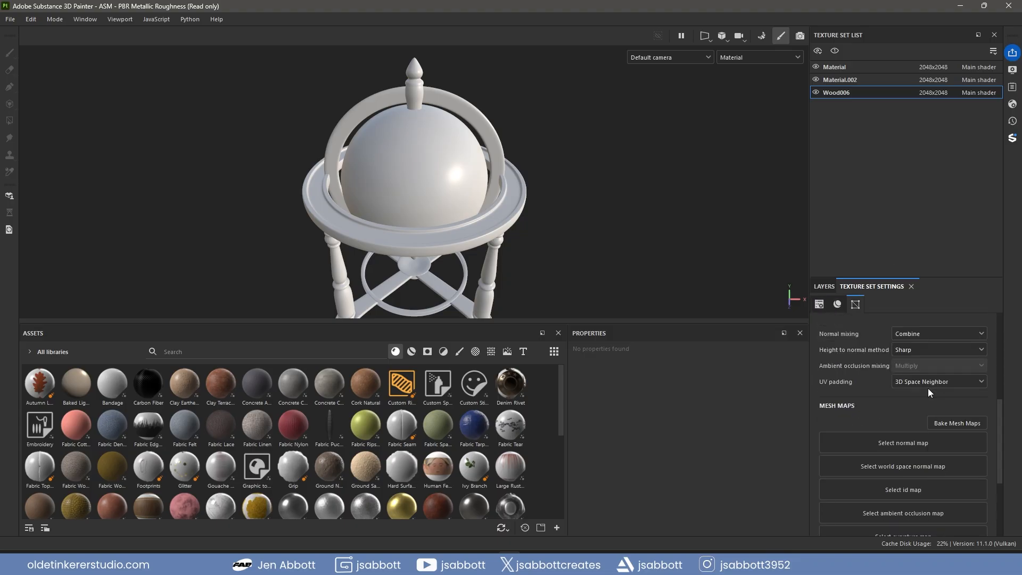
click(960, 424)
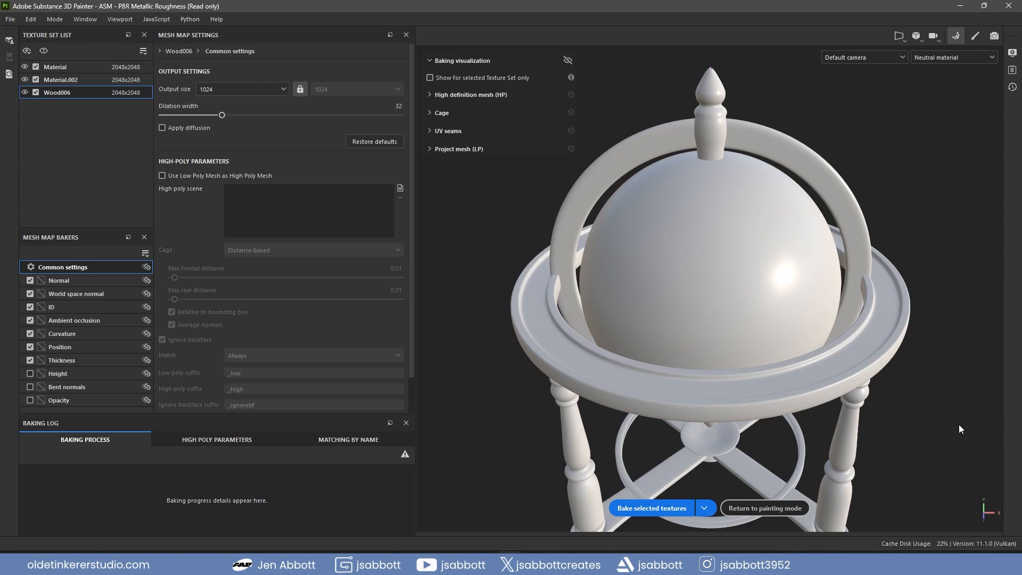
click(283, 90)
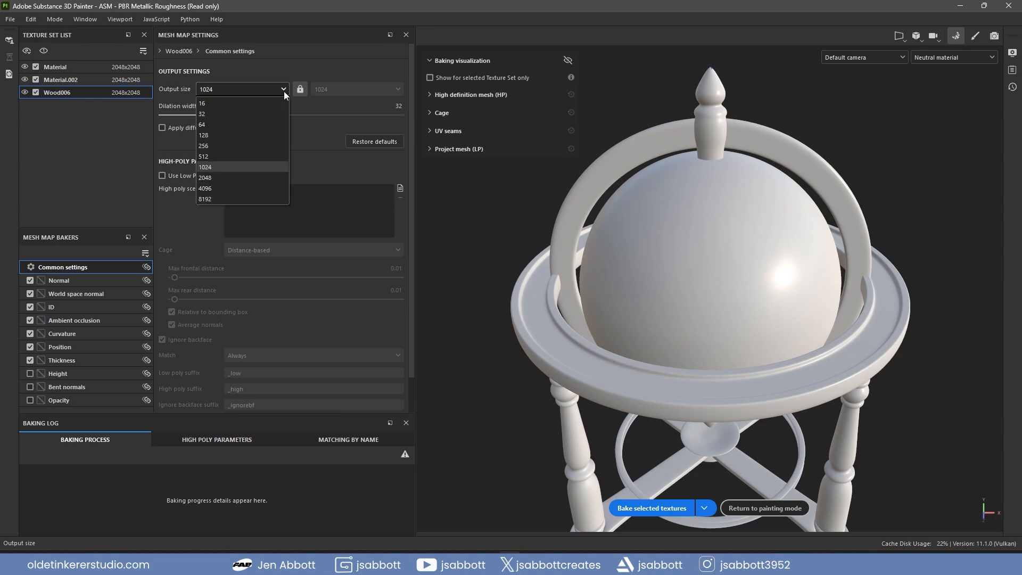
click(264, 182)
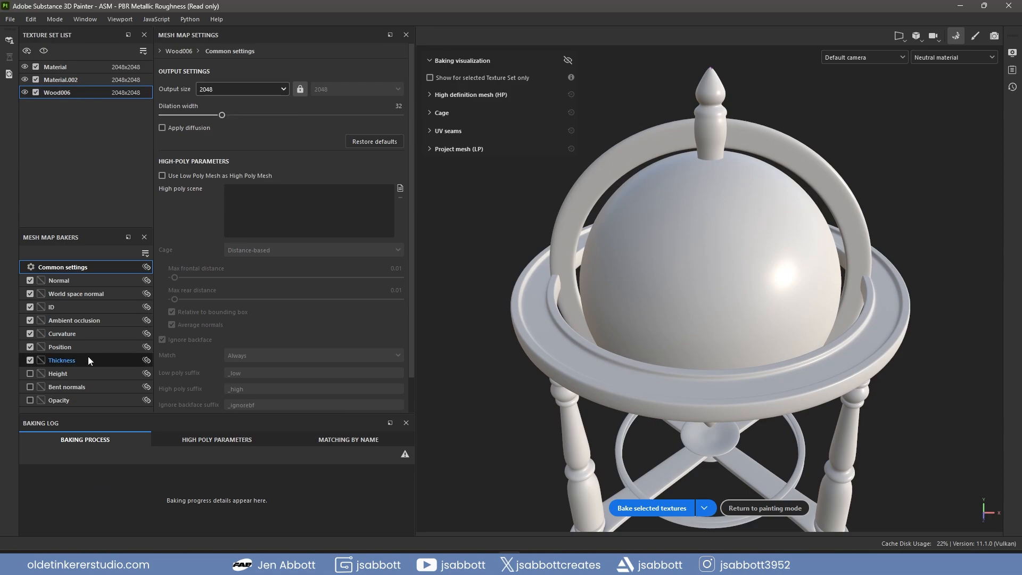
click(29, 373)
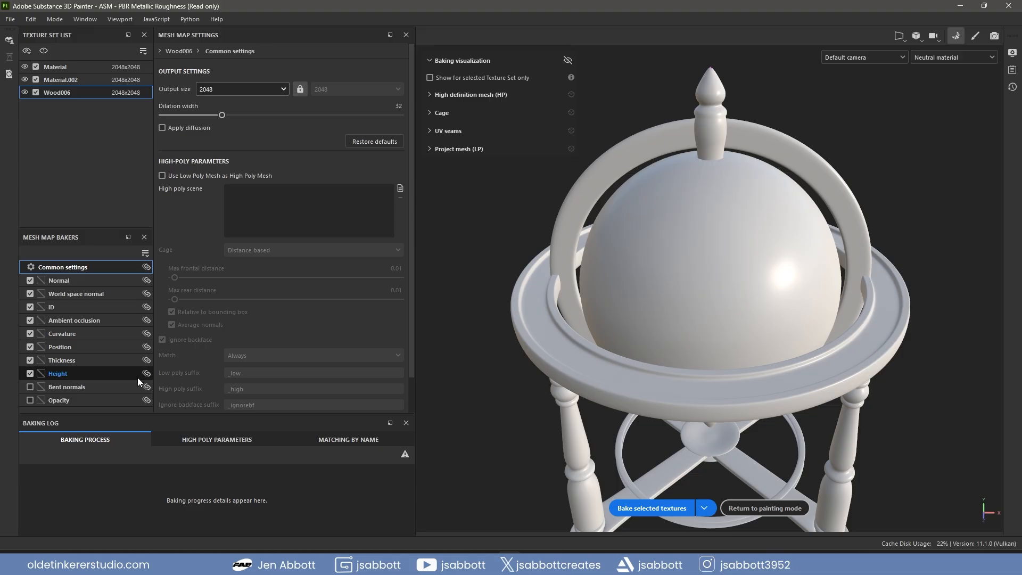
click(663, 510)
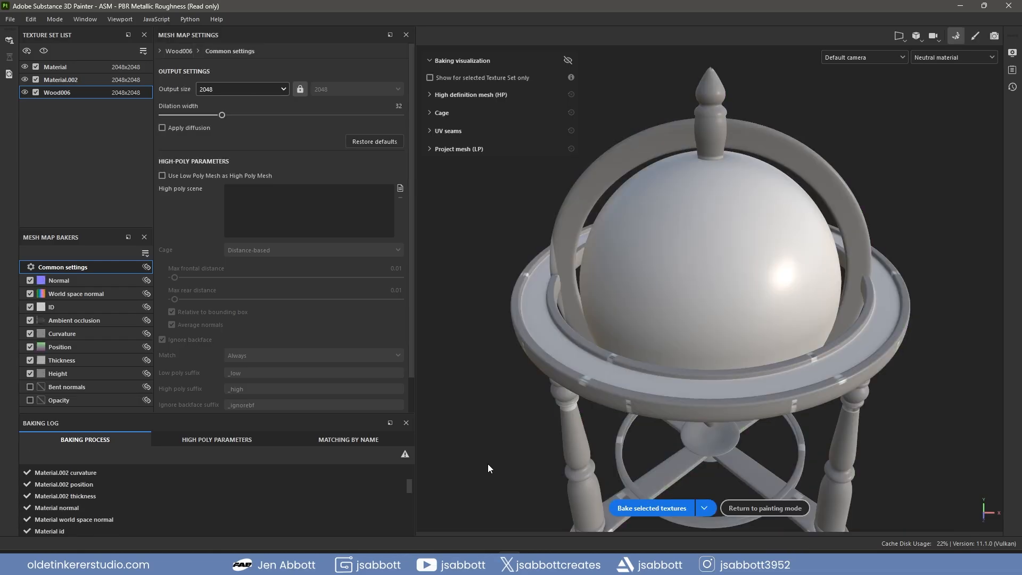
click(763, 511)
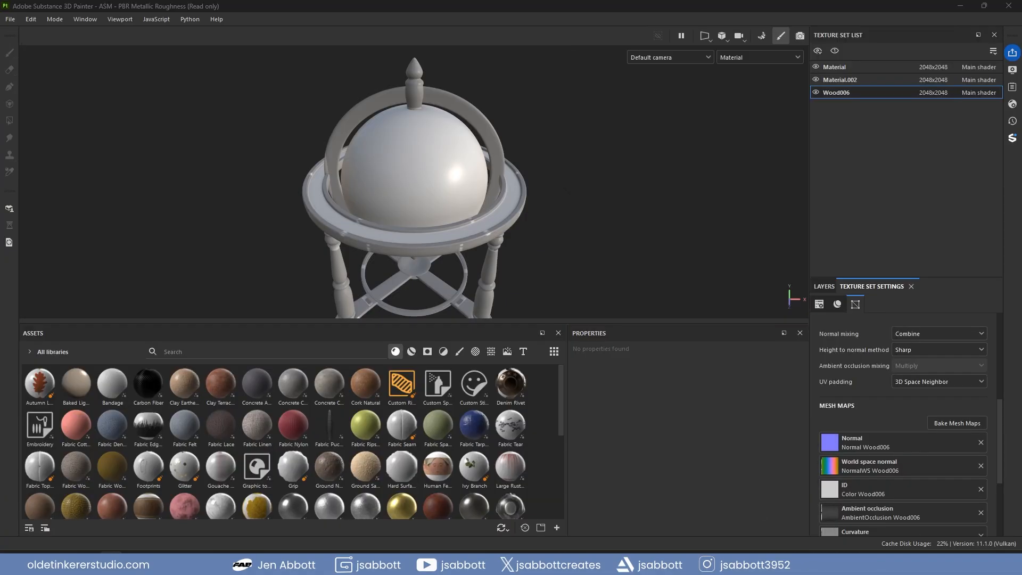
Step: Import Wood006_basecolor.png, Wood006_normal.png, Wood006_roughness.png and lines.png into the project, each with its usage set to texture
drag(0, 306, 261, 404)
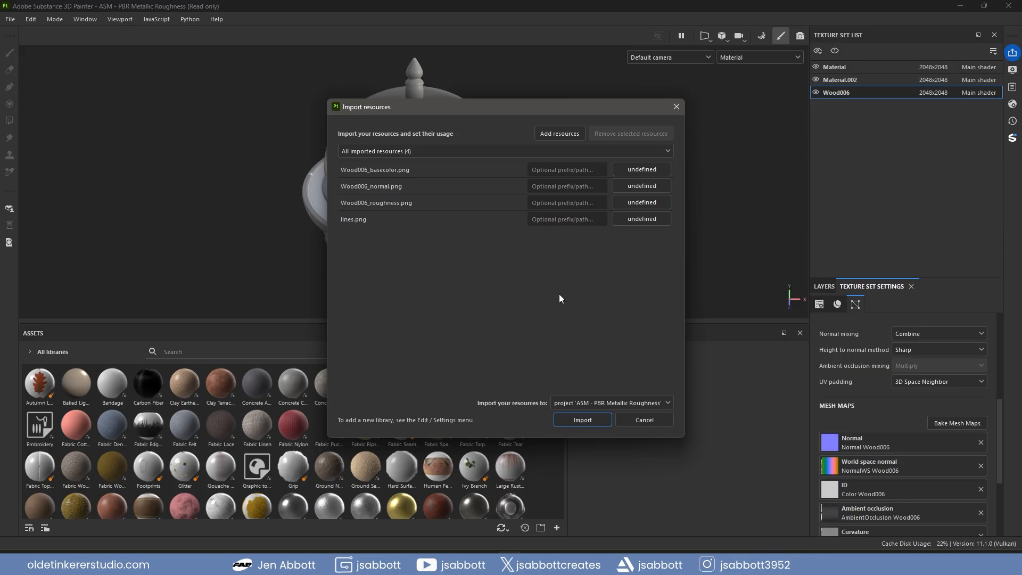
click(650, 168)
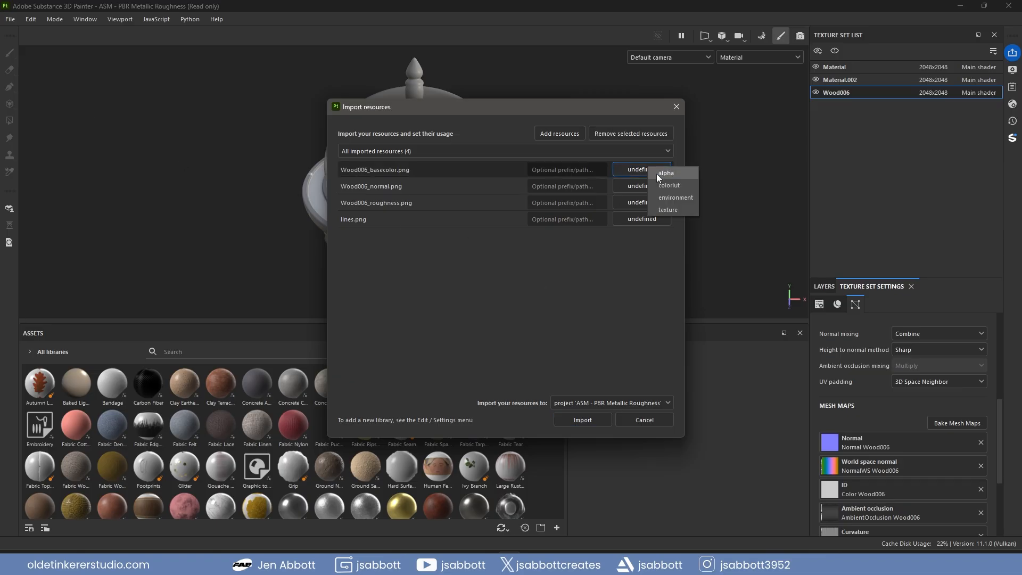
click(660, 172)
click(650, 186)
click(659, 233)
click(649, 202)
click(658, 249)
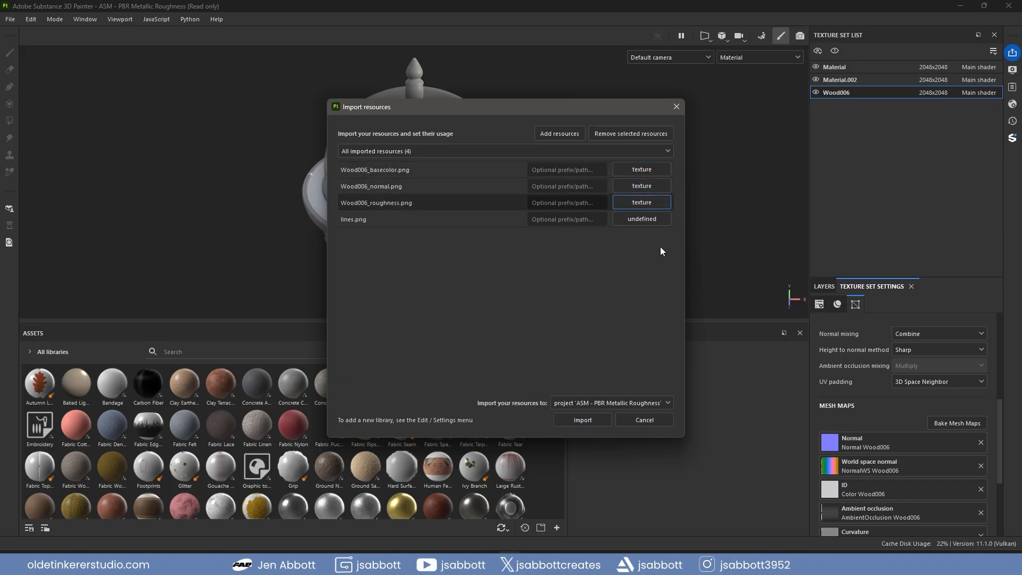
click(650, 219)
click(656, 266)
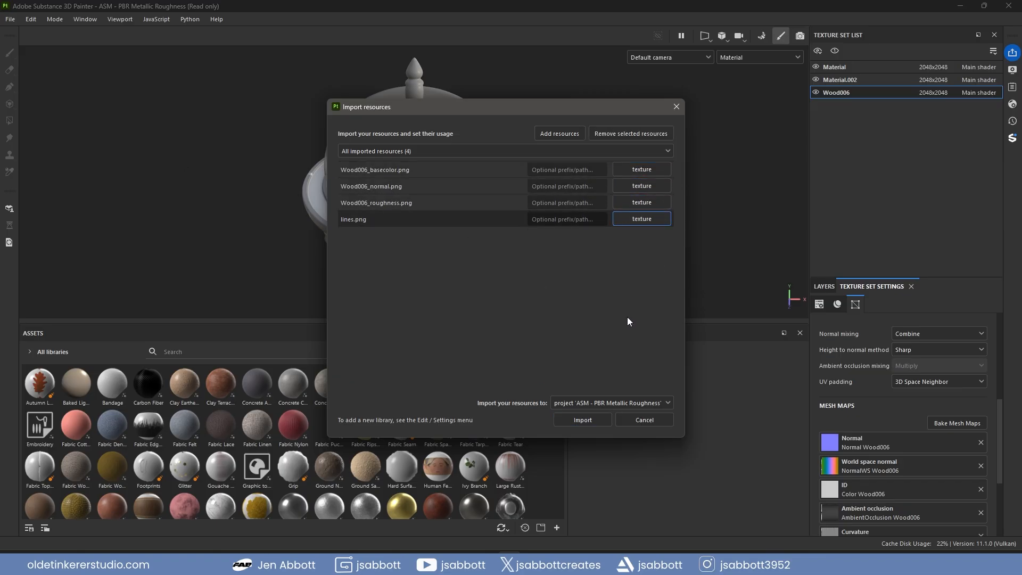
click(583, 421)
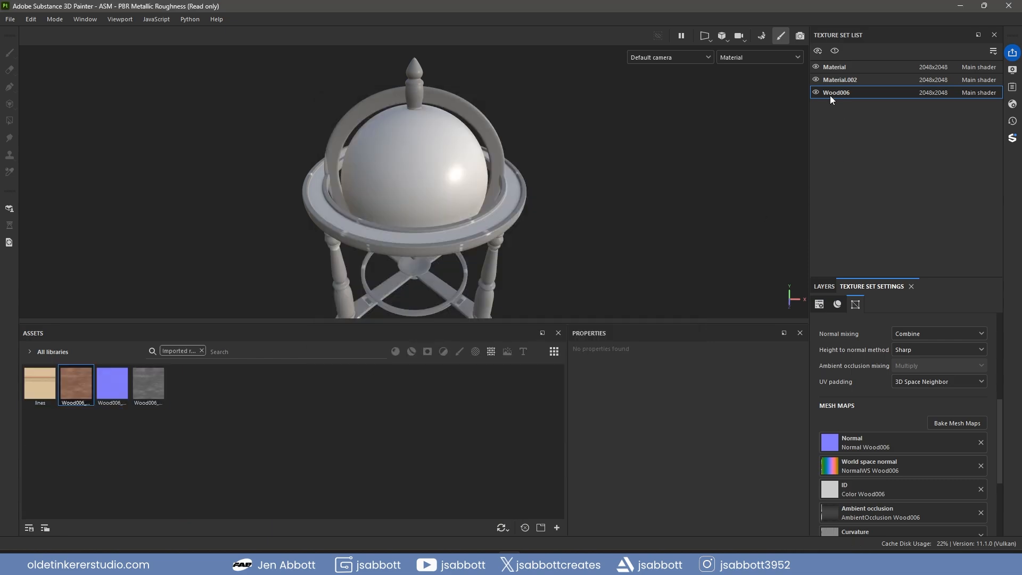
Step: Add a fill layer to the Wood006 texture set using the Wood006 base color, roughness and normal textures in their matching channels
click(825, 287)
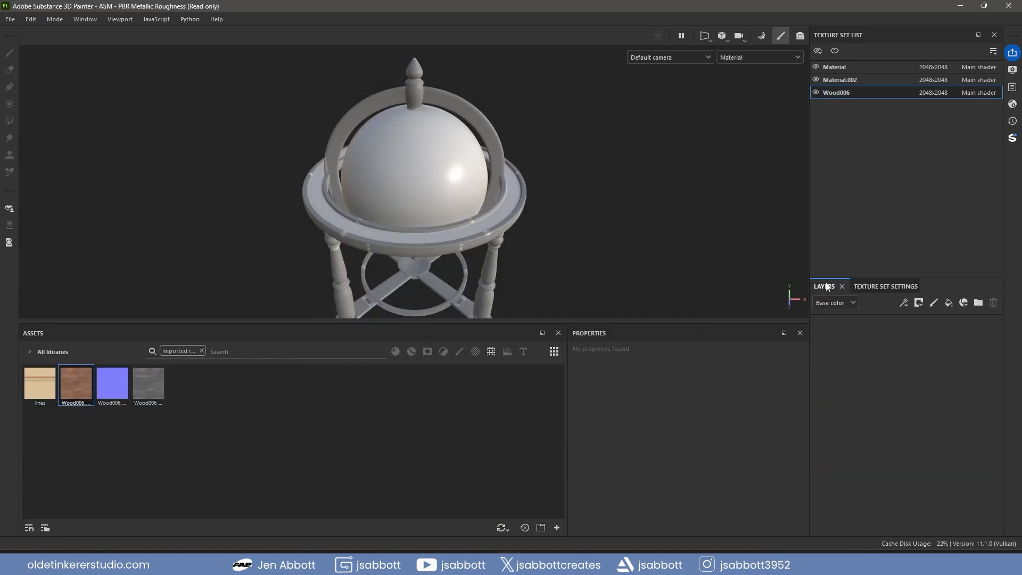
click(949, 303)
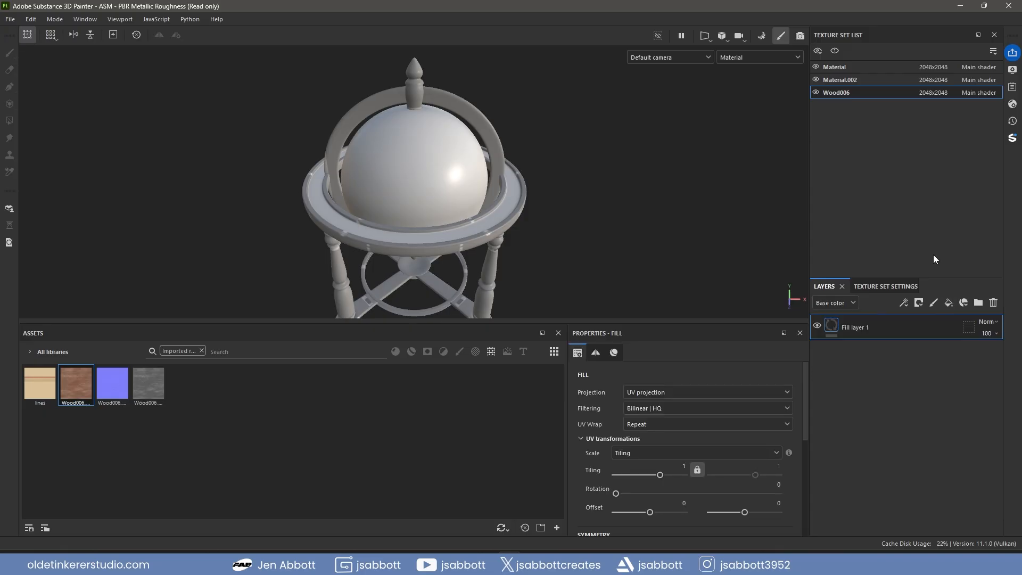
drag(79, 391, 688, 458)
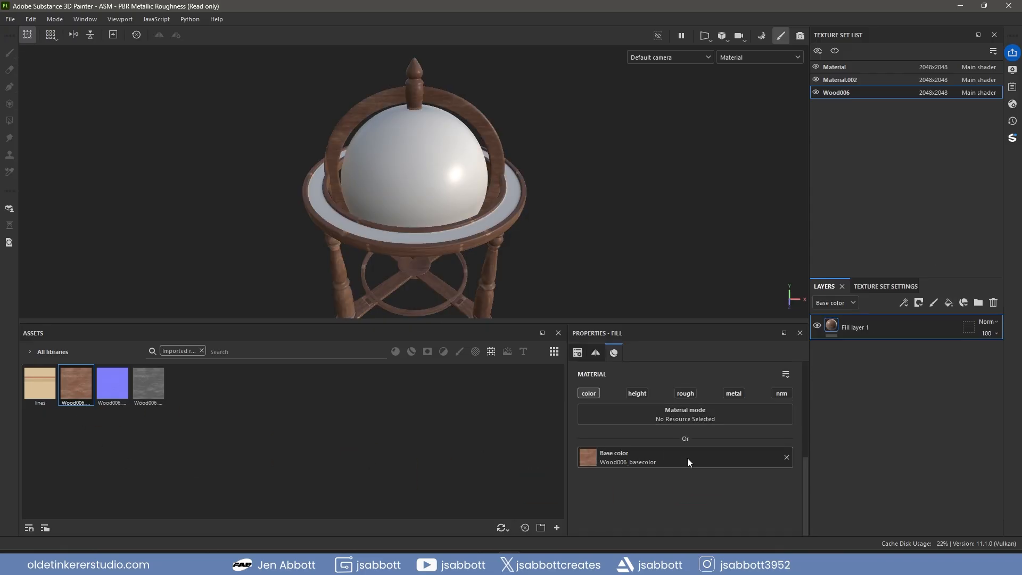
click(685, 394)
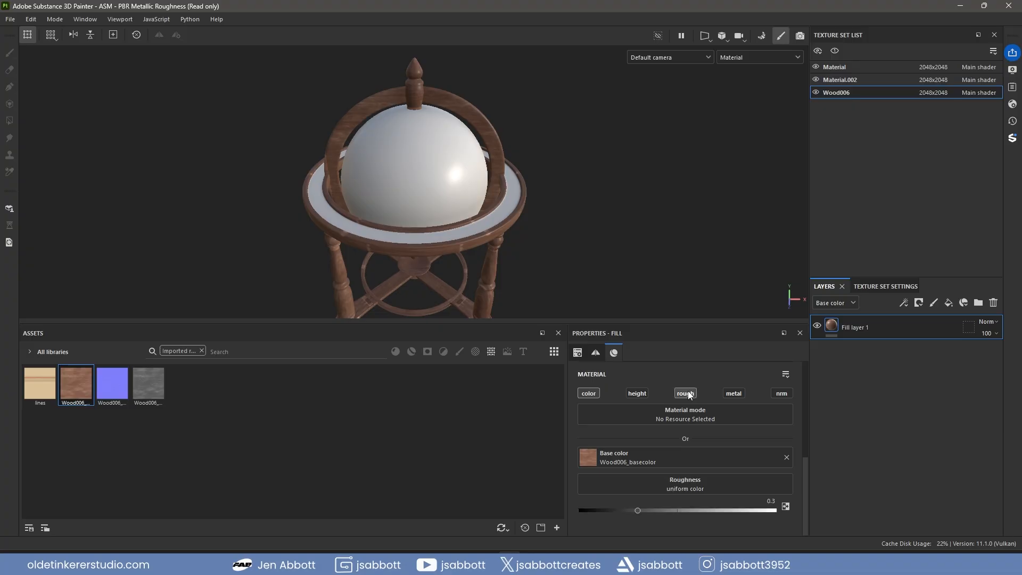
drag(143, 378, 705, 484)
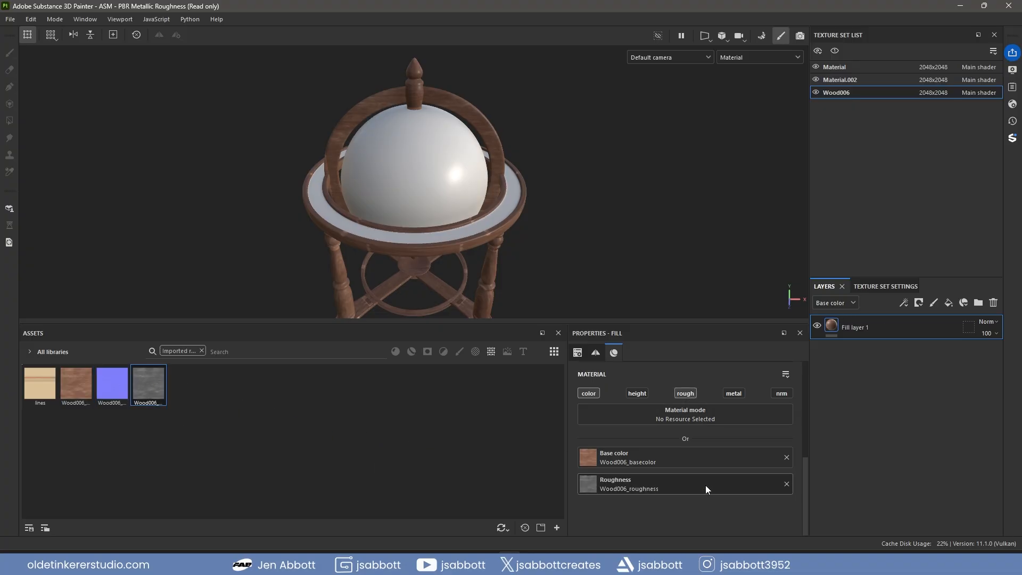
click(782, 393)
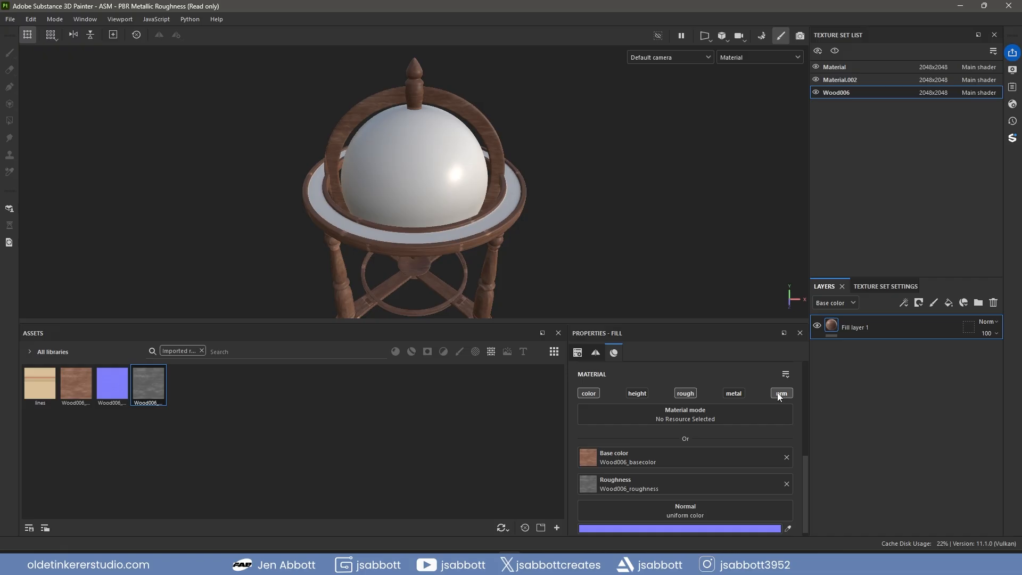
drag(115, 381, 708, 513)
Step: Add a fill layer to the Material.002 texture set using the Wood006 base color, roughness and normal textures
click(851, 66)
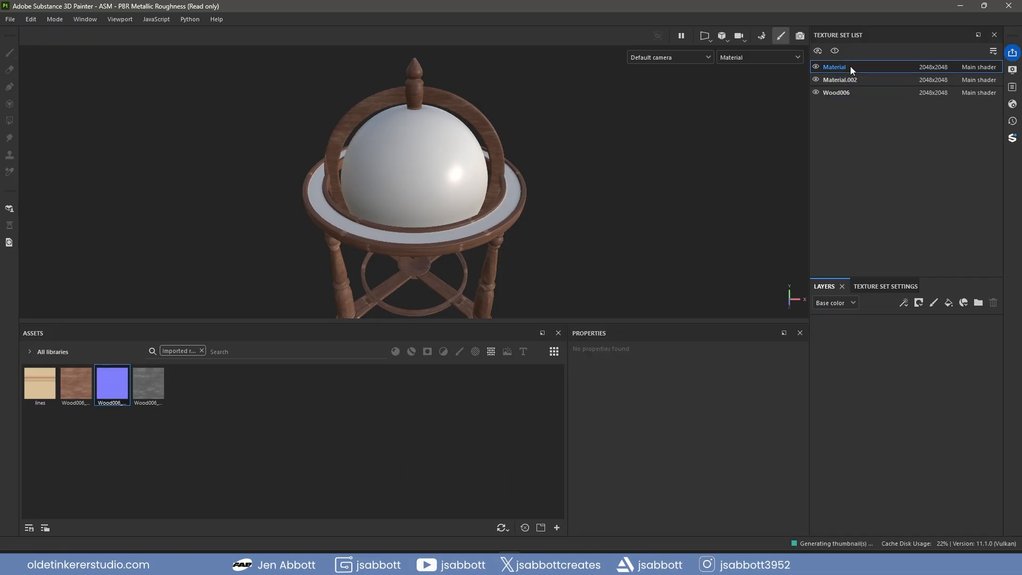
click(817, 66)
click(816, 66)
click(830, 80)
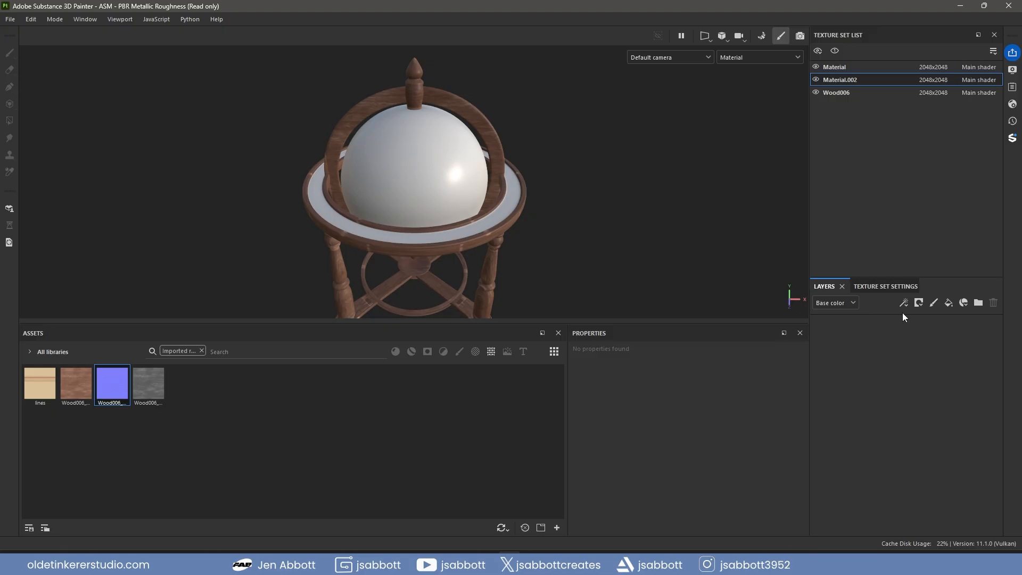
click(948, 302)
drag(76, 383, 682, 461)
click(685, 393)
drag(148, 383, 639, 484)
click(781, 393)
drag(113, 383, 685, 510)
Step: Add a fill layer to the Material texture set and set its base color to brown 715C3F
click(842, 65)
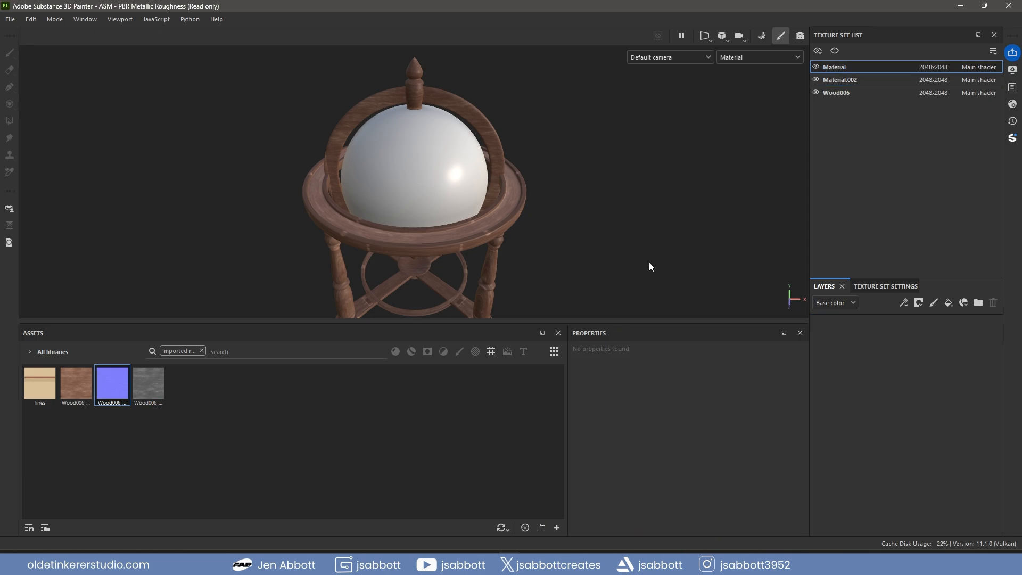
click(949, 304)
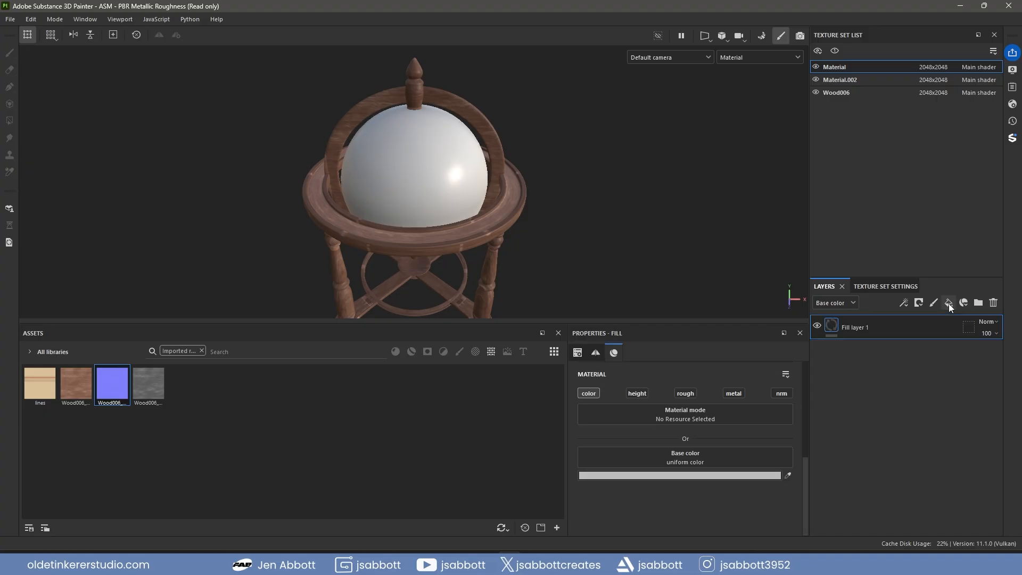
click(721, 475)
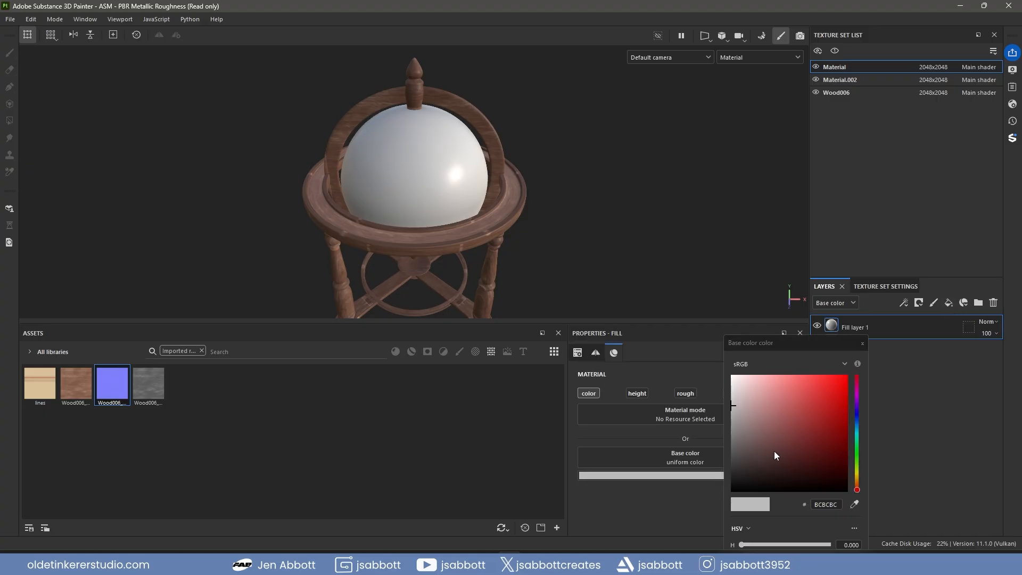
drag(859, 485, 859, 480)
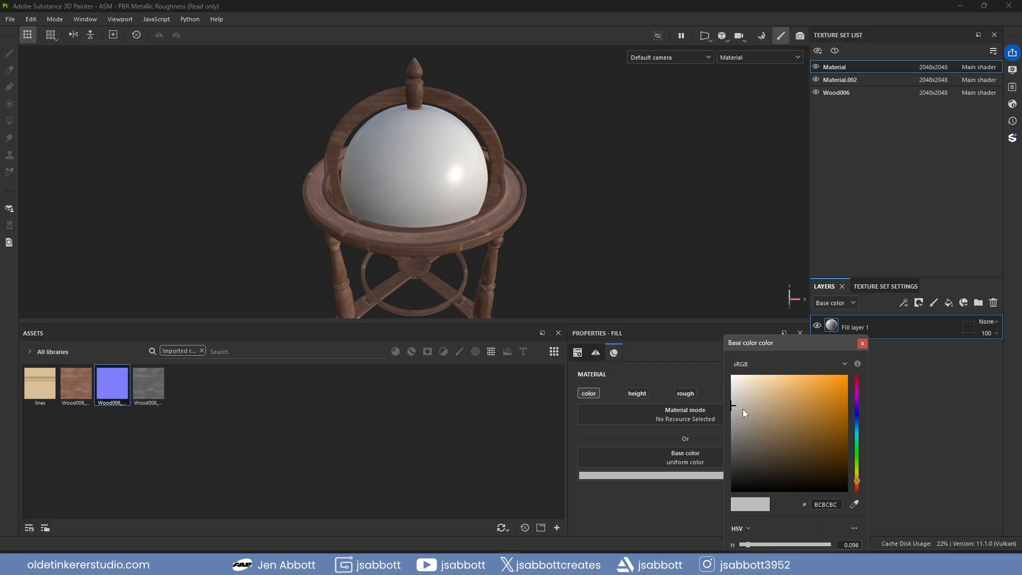
drag(733, 404, 783, 440)
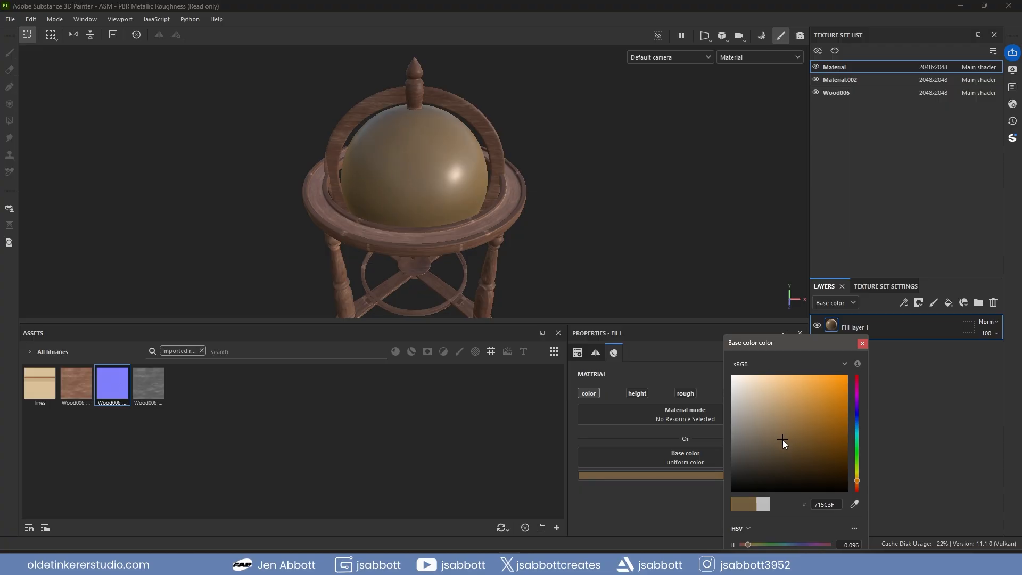
click(863, 344)
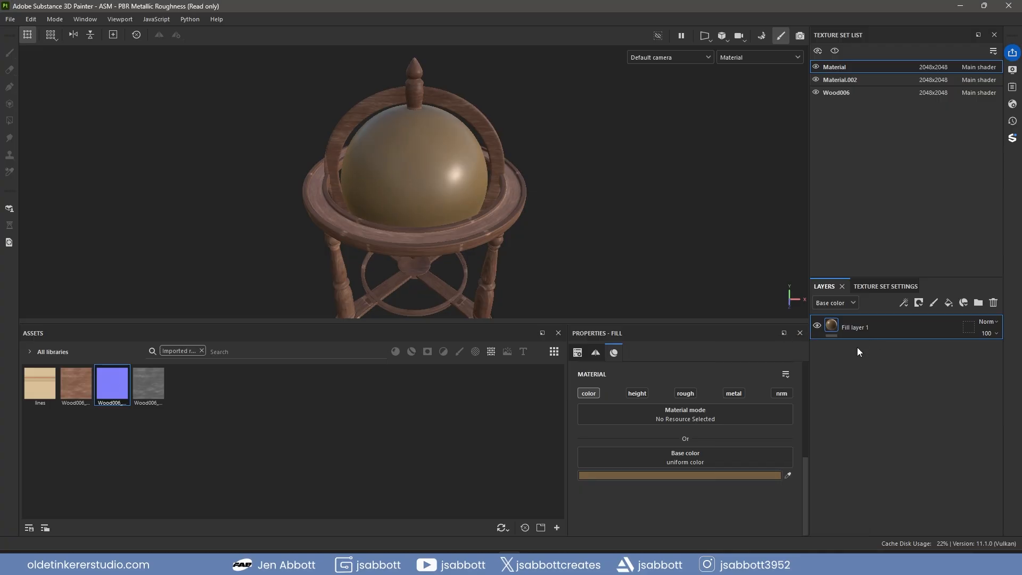
Step: Rename the brown fill layer as Globe
double_click(859, 328)
text(Globe)
key(Return)
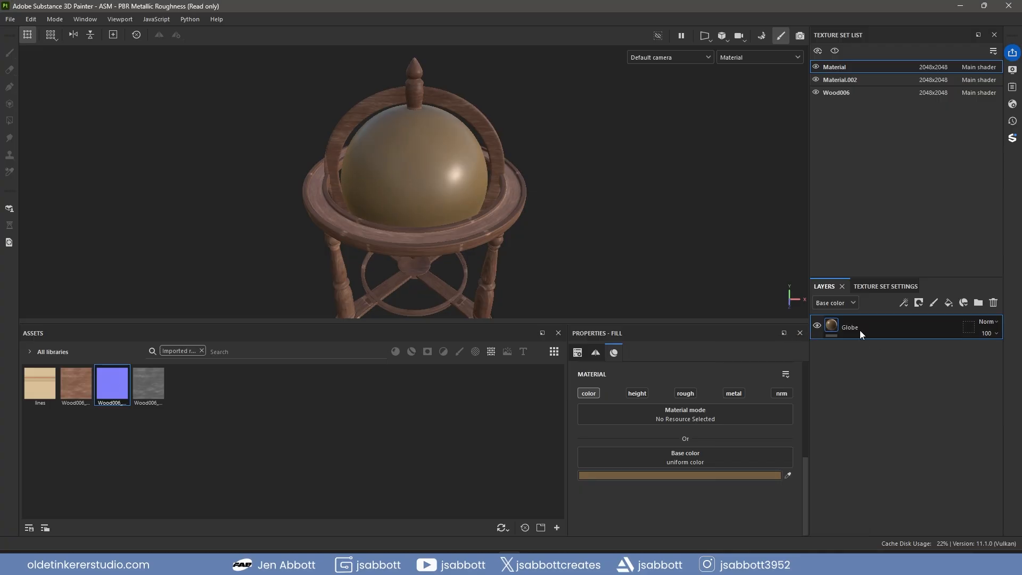
Step: Add a black mask to the Globe layer and put a fill effect in that mask
right_click(860, 330)
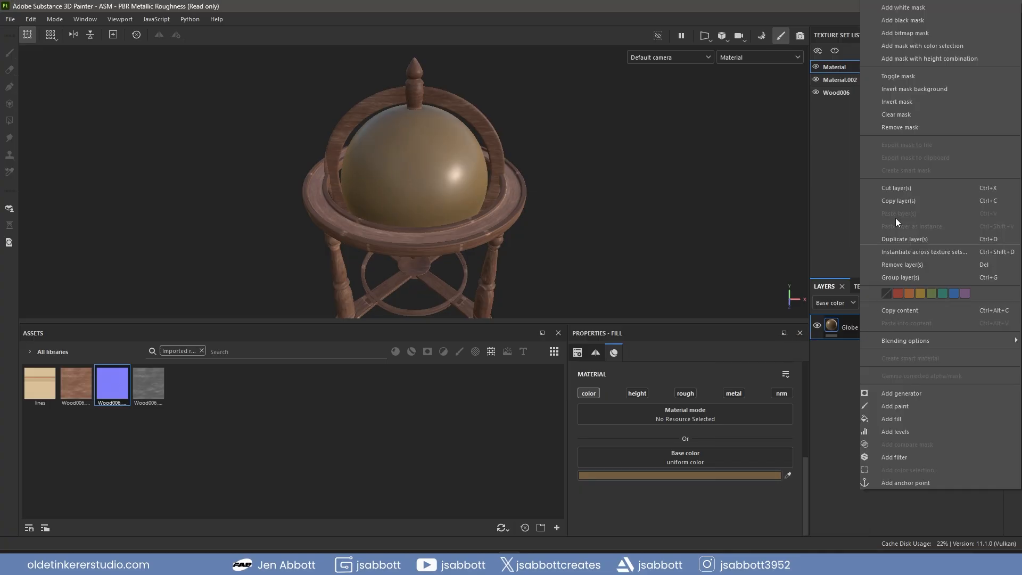
click(917, 22)
right_click(849, 329)
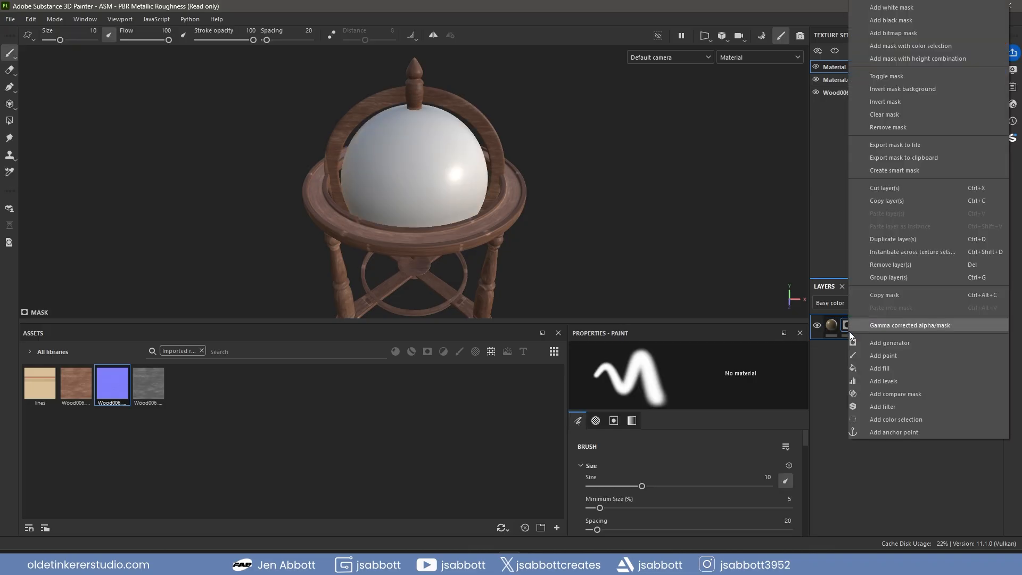
click(912, 368)
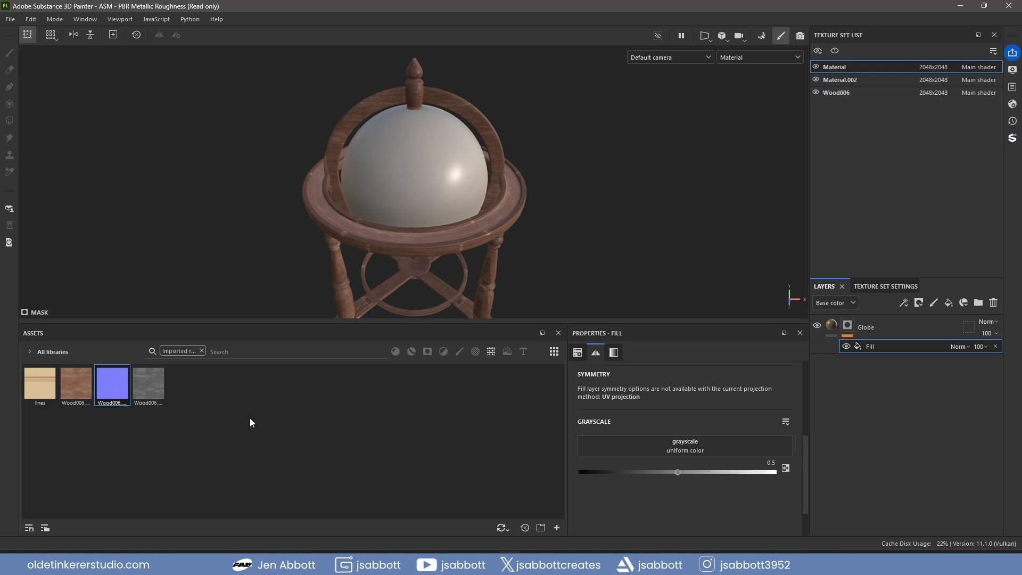
Step: Search all texture assets for "clouds" and assign Clouds 2 as the grayscale of the Globe layer's mask fill
click(202, 351)
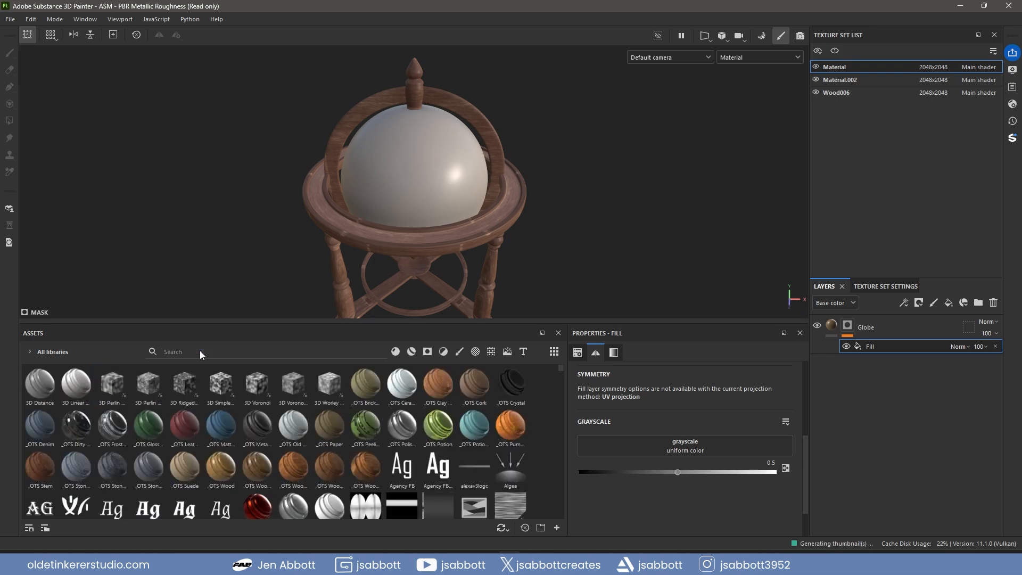
click(491, 352)
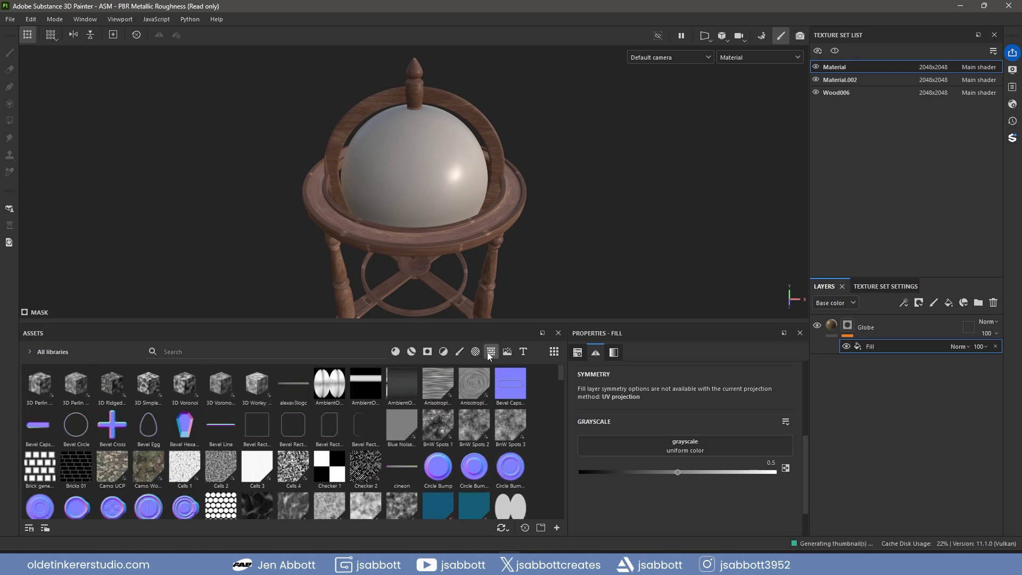
click(305, 350)
text(clouds)
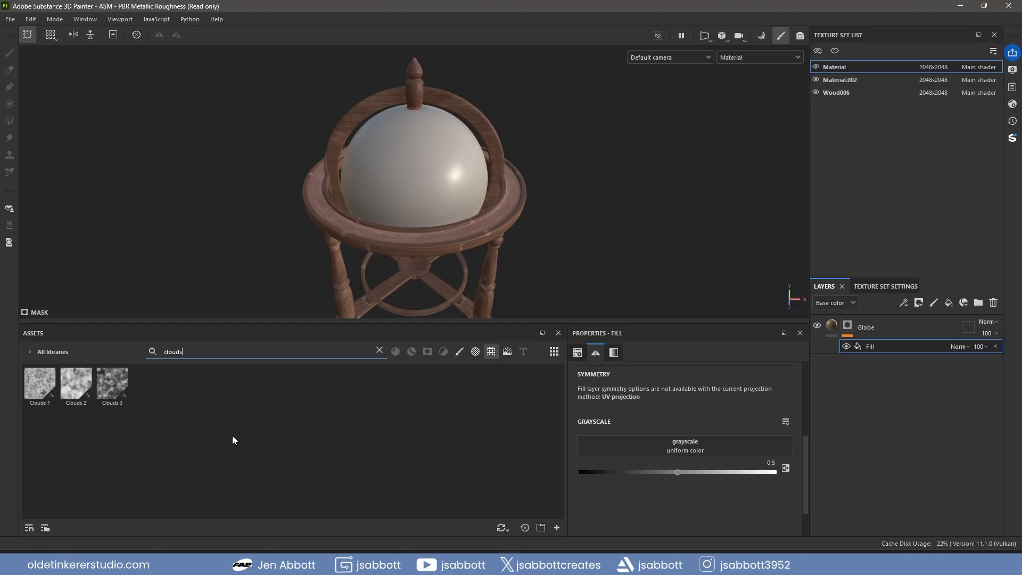
drag(72, 382, 663, 445)
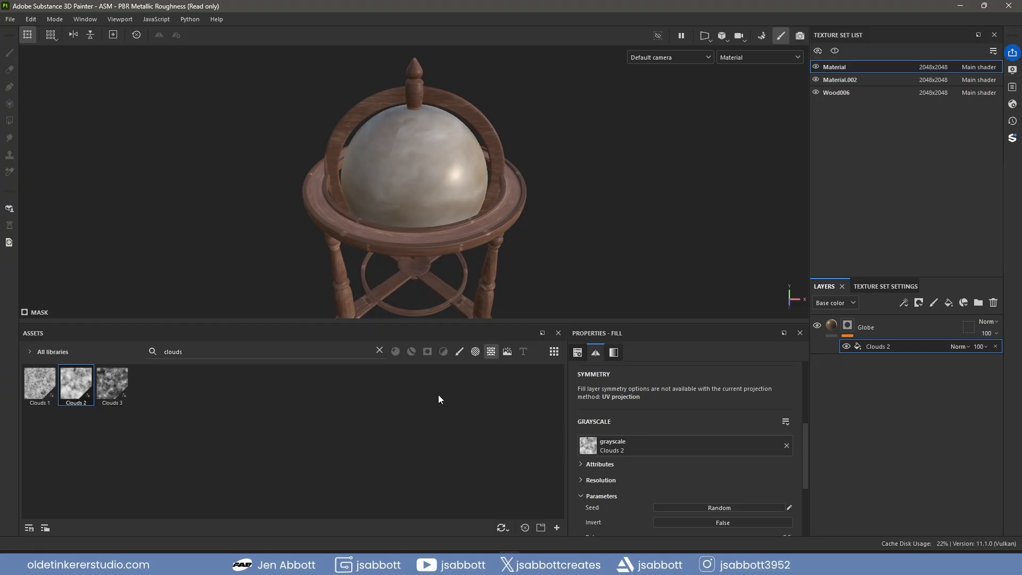
Step: Set the Clouds 2 mask parameters to balance 0.45, contrast 0.5, scale 2 and disorder 0.03
alt+drag(587, 252, 452, 239)
scroll(642, 472, down, 4)
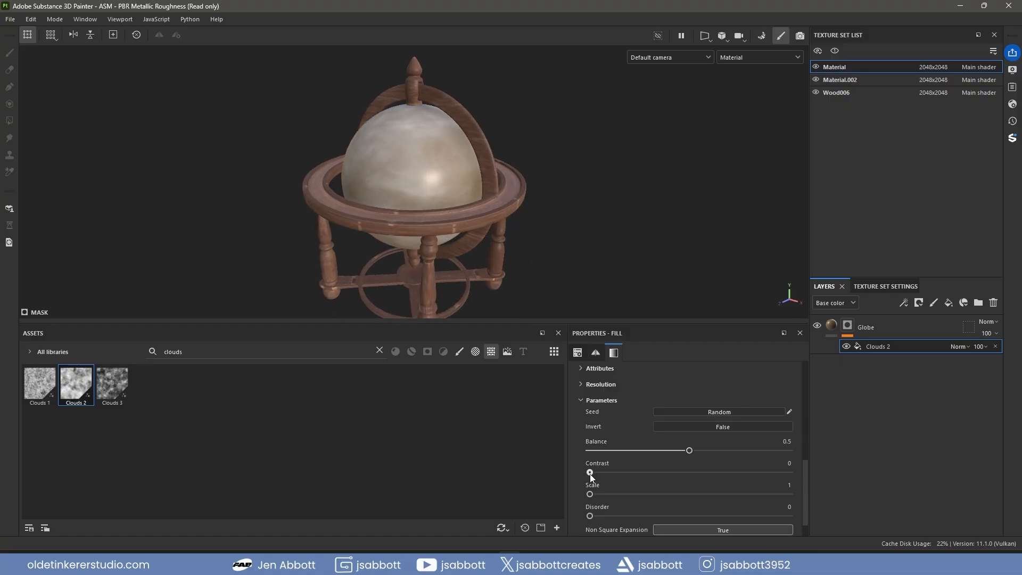
mouse_move(590, 474)
mouse_down()
mouse_move(690, 475)
mouse_move(680, 451)
mouse_up()
drag(601, 494, 597, 517)
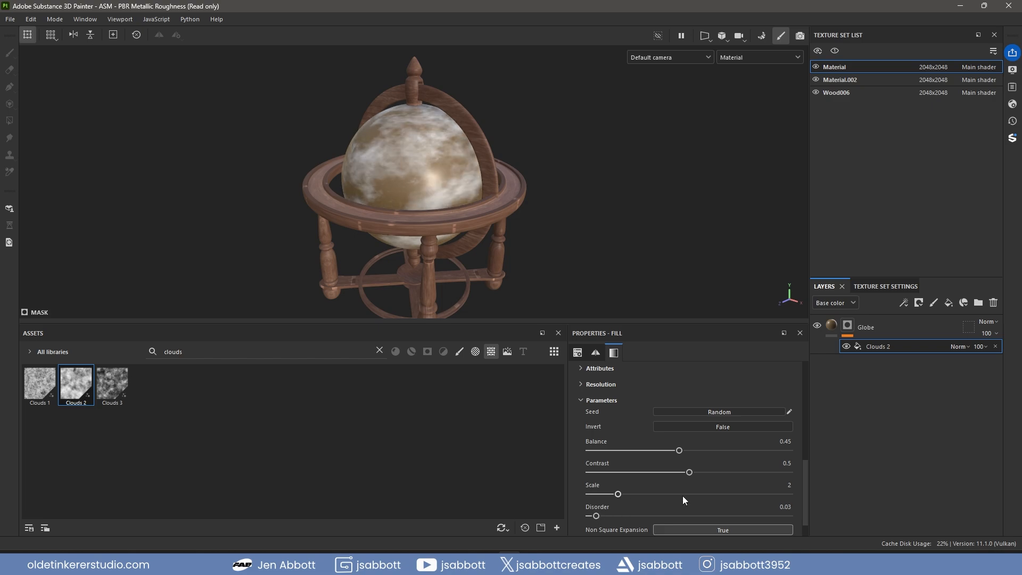
Step: Enable the height channel in the Globe layer's material and set its height to about 0.32
scroll(536, 251, up, 5)
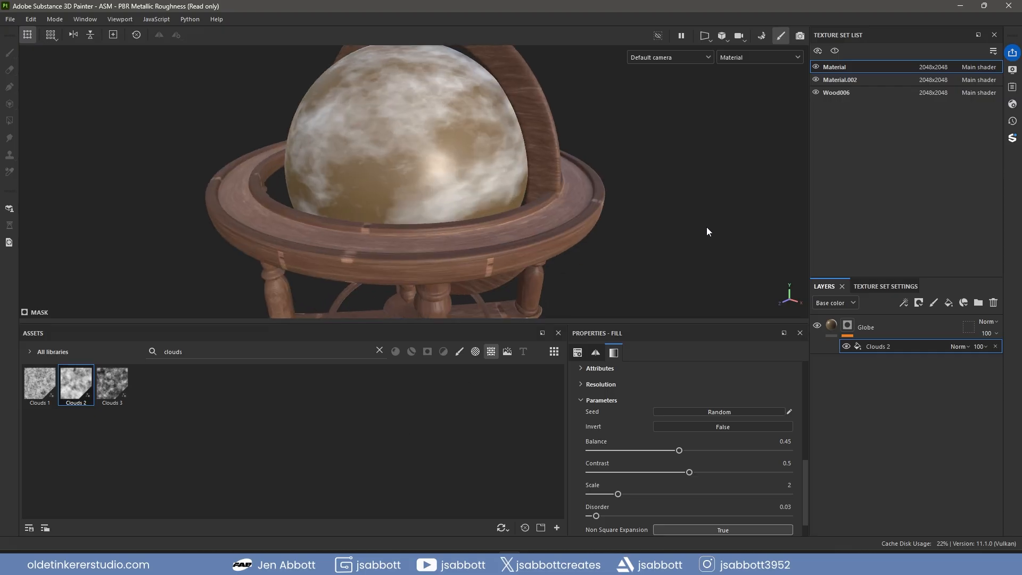
click(833, 327)
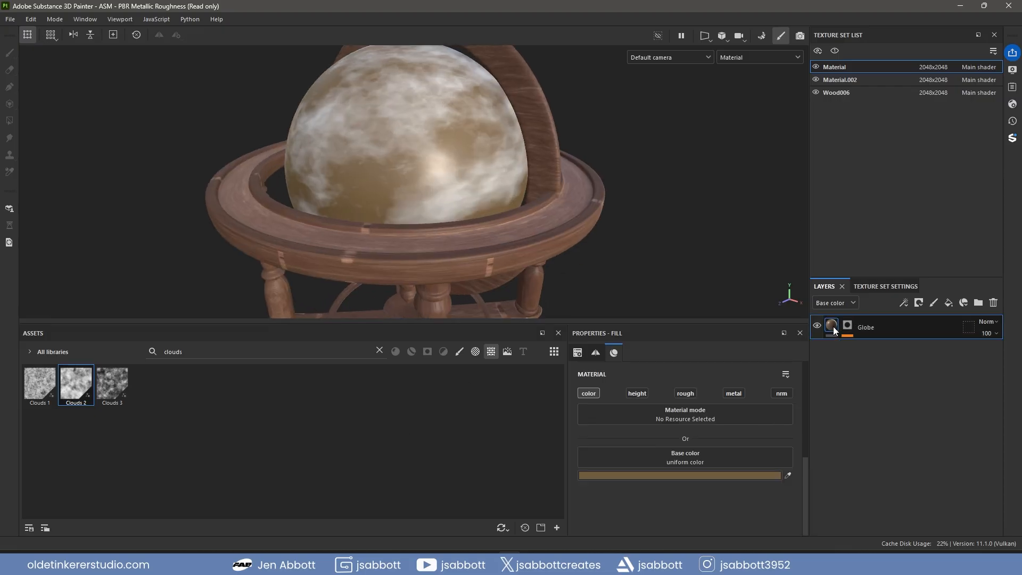
click(638, 393)
drag(679, 523, 710, 523)
Step: Enable the roughness channel in the Globe layer's material and set its roughness to 0
click(683, 393)
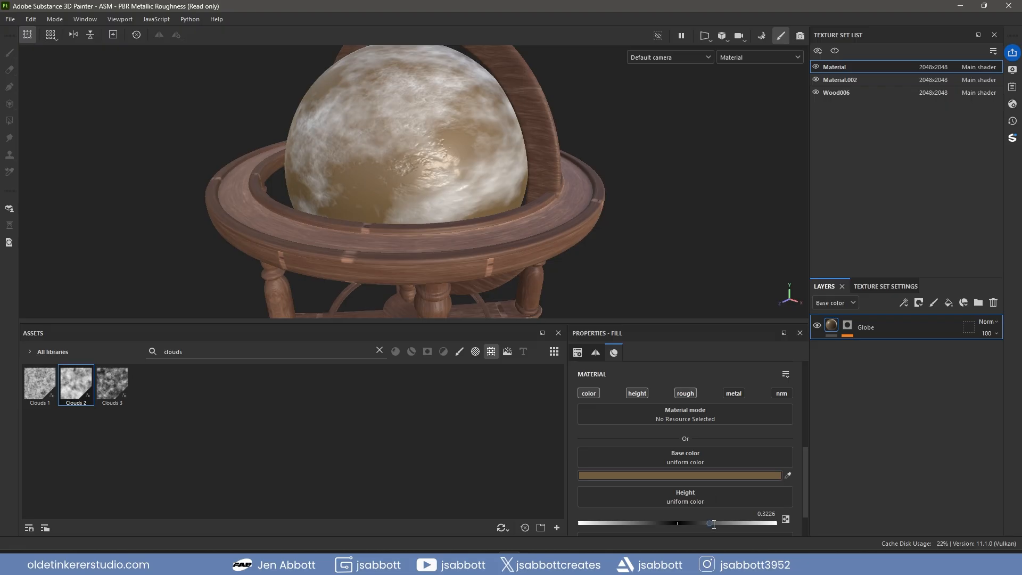
scroll(682, 468, down, 2)
click(637, 525)
drag(637, 525, 620, 525)
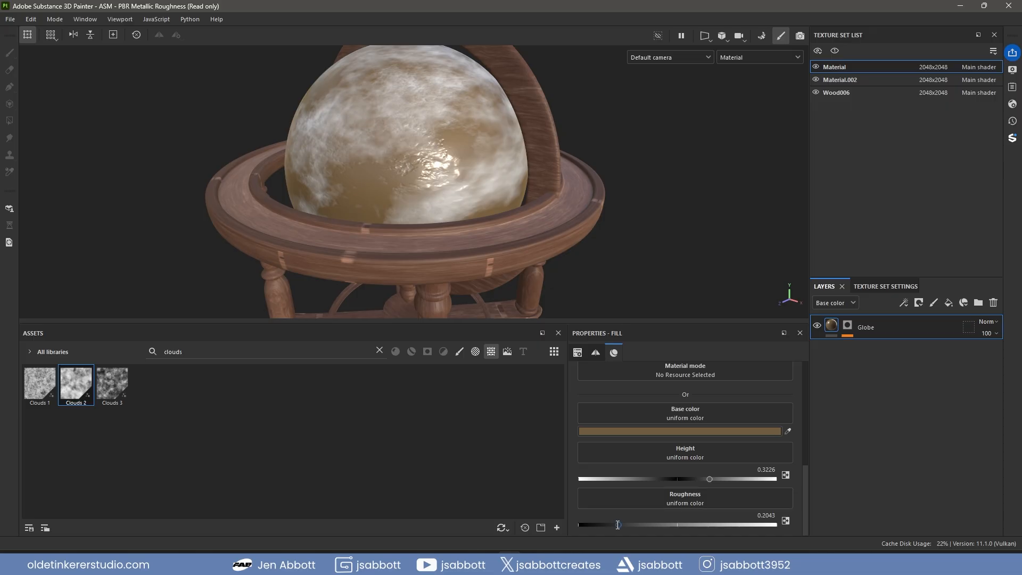
drag(618, 525, 574, 526)
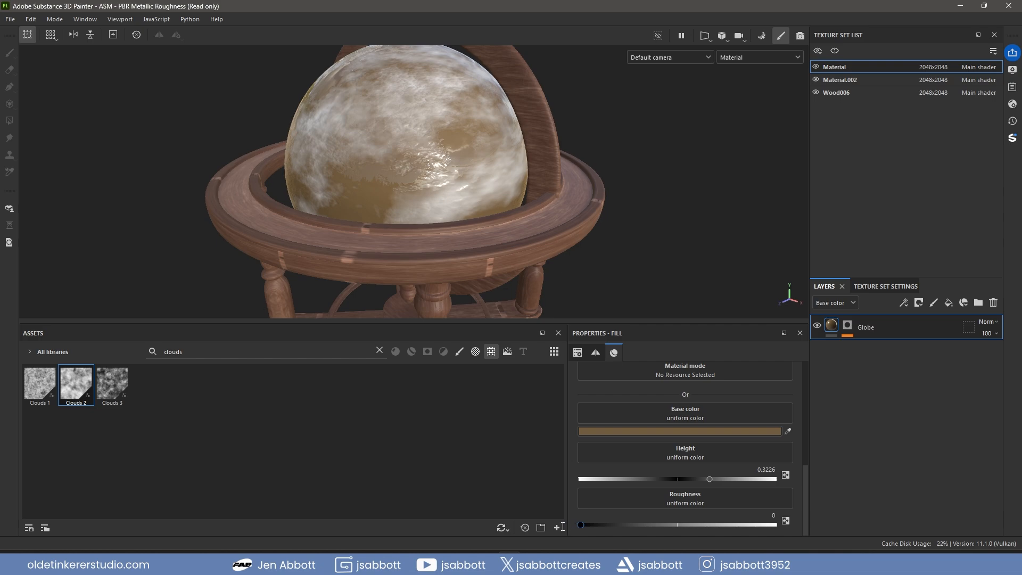